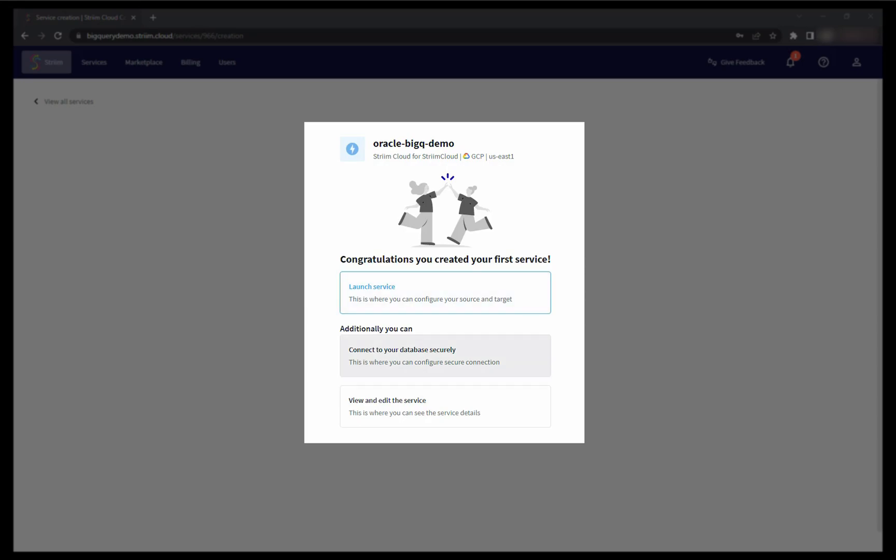
Examine the oracle-bigq-demo service's secure connection options and the fields of the new SSH tunnel form, without creating a tunnel.
{"action": "left_click", "coordinate": [445, 355]}
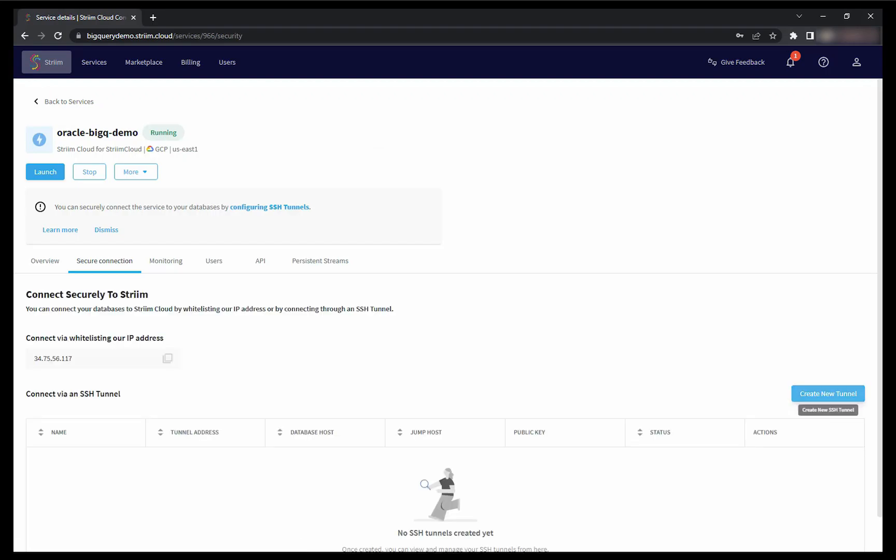
{"action": "left_click", "coordinate": [828, 394]}
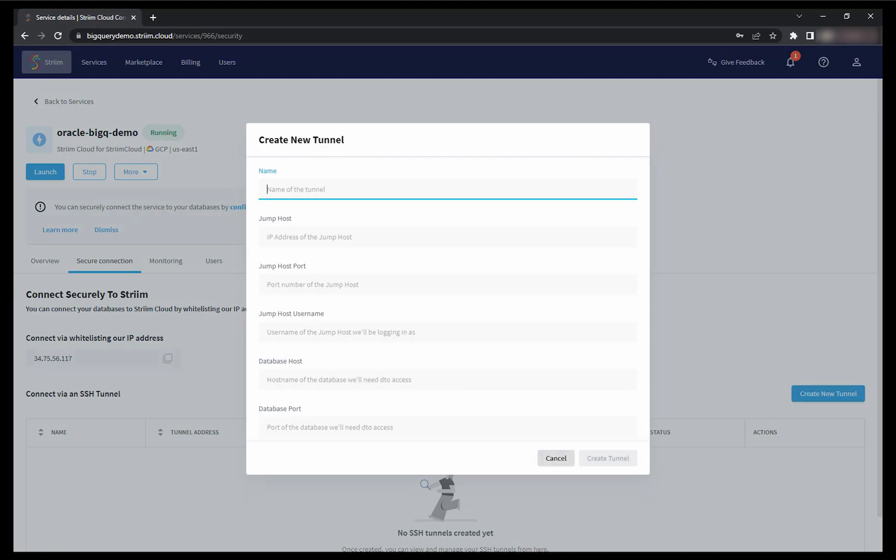
{"action": "left_click", "coordinate": [557, 457]}
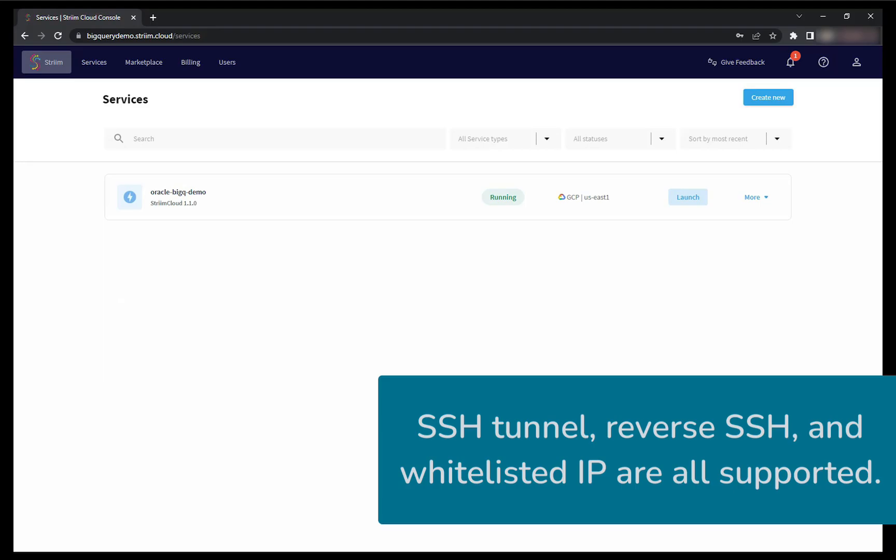
Launch oracle-bigq-demo and create the pipeline OracleToBigqueryTPCC with the description "This pipeline syncs tpcc schema for ordering and processing teams".
{"action": "left_click", "coordinate": [688, 197]}
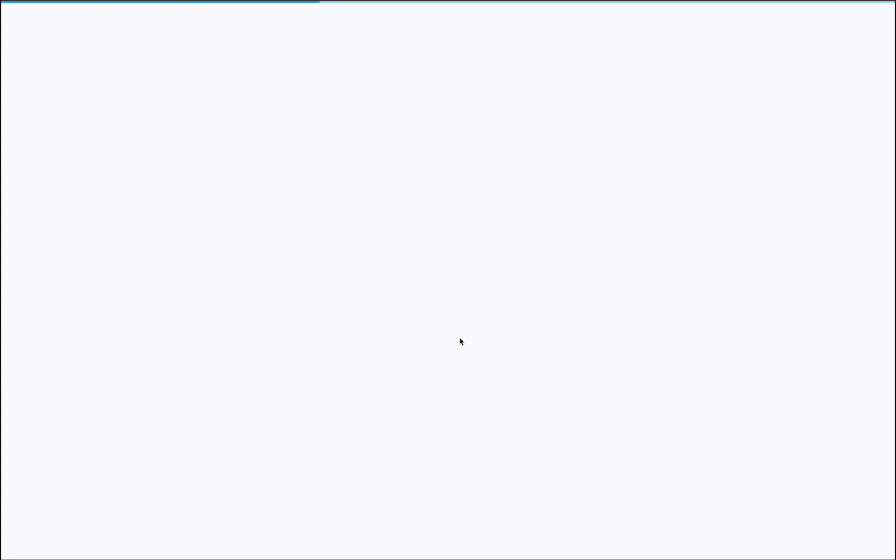
{"action": "left_click", "coordinate": [231, 153]}
{"action": "type", "text": "Oracle"}
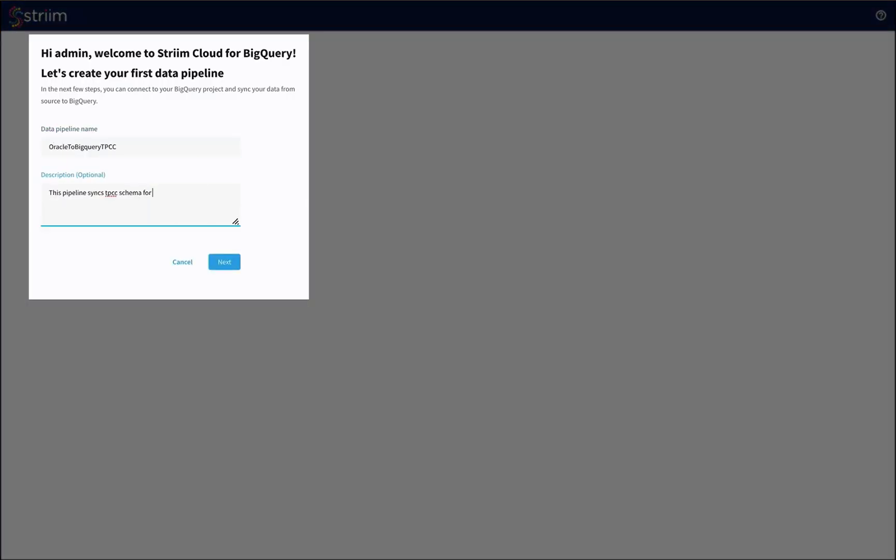
{"action": "type", "text": "ordering and processing teams"}
{"action": "left_click", "coordinate": [224, 262]}
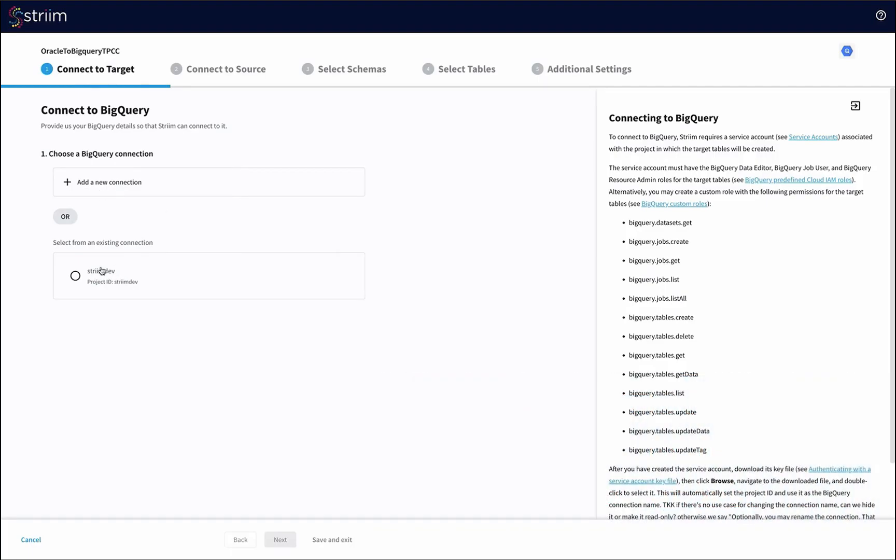
Add a new BigQuery target connection using the service account key JSON file from Downloads, and complete its prerequisite checks.
{"action": "left_click", "coordinate": [108, 182]}
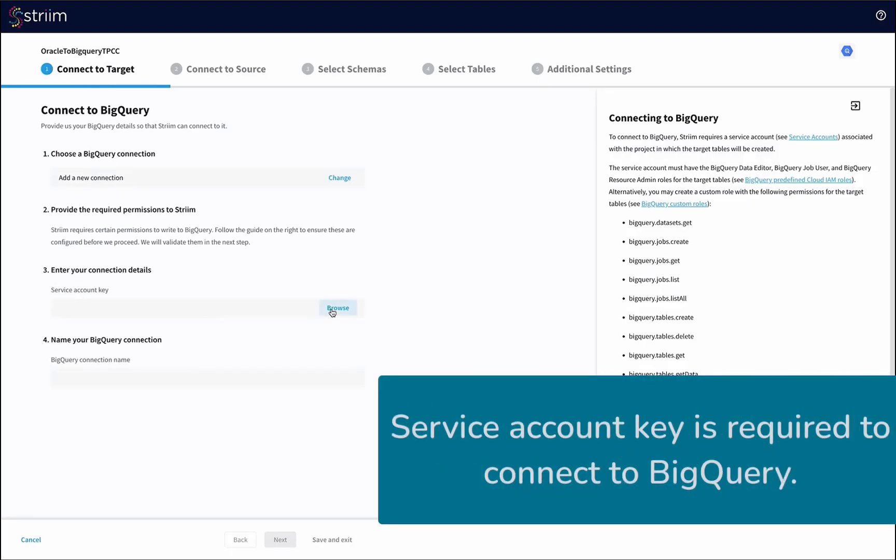
{"action": "left_click", "coordinate": [336, 308]}
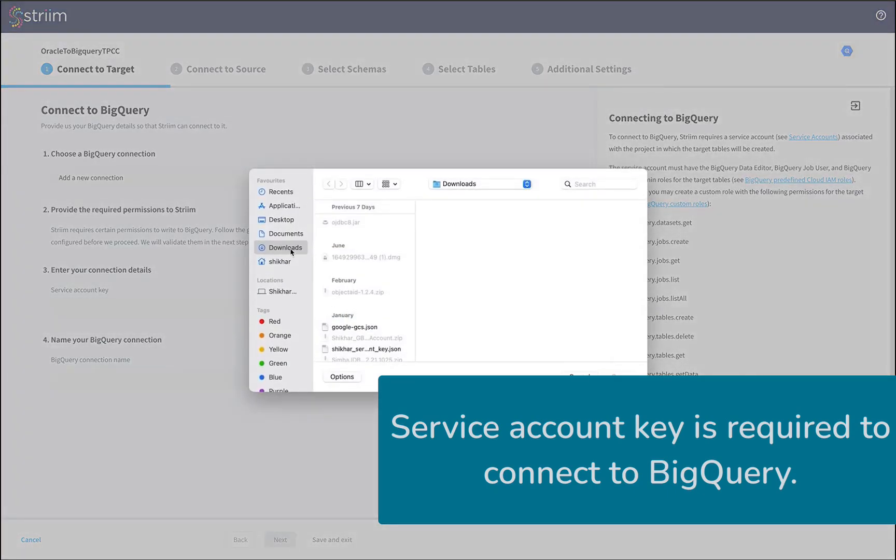
{"action": "left_click", "coordinate": [352, 349]}
{"action": "left_click", "coordinate": [627, 376]}
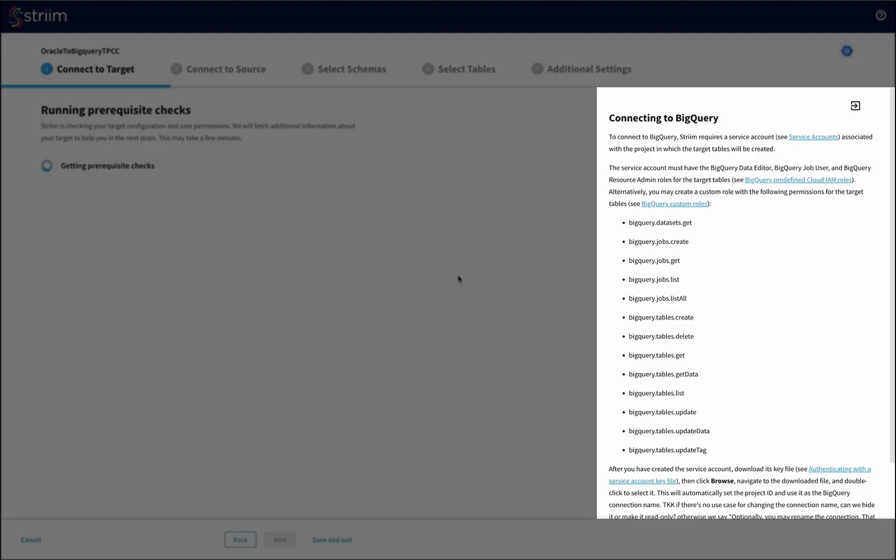
{"action": "scroll", "coordinate": [695, 260], "scroll_direction": "down", "scroll_amount": 2}
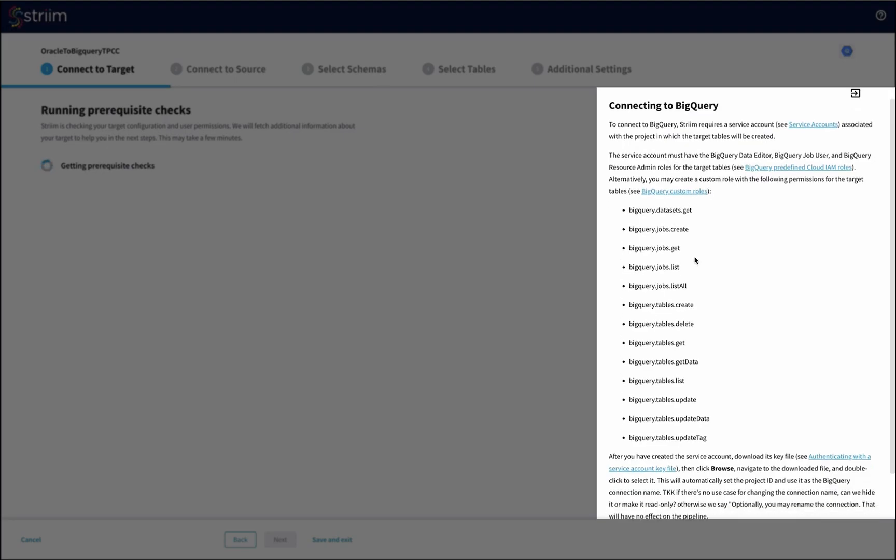
{"action": "scroll", "coordinate": [695, 260], "scroll_direction": "up", "scroll_amount": 2}
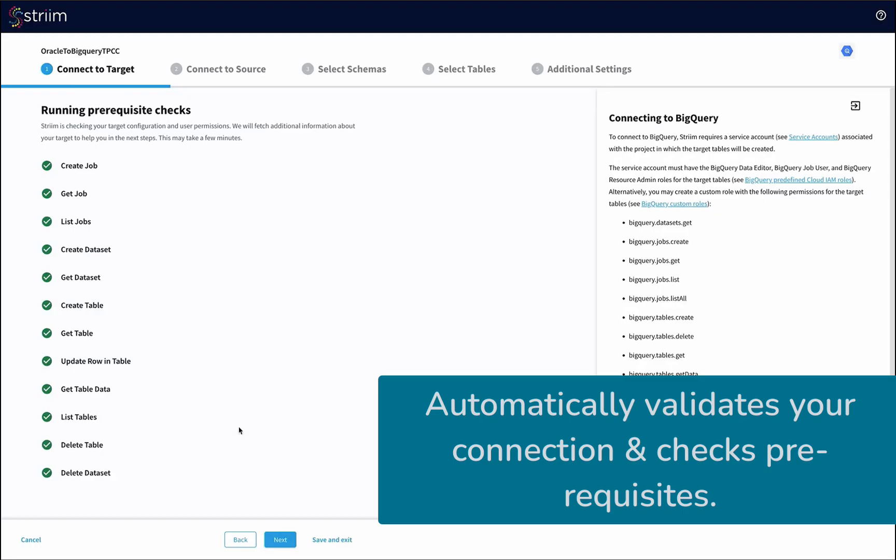
{"action": "left_click", "coordinate": [280, 539]}
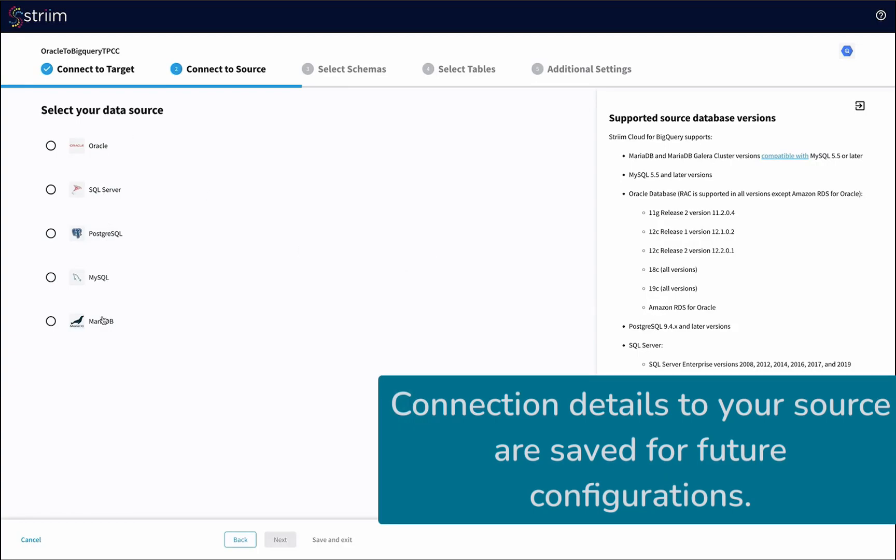
Connect a new on-prem Oracle source at localhost, port 1521, SID xe, with the database username and password, and complete its prerequisite checks.
{"action": "left_click", "coordinate": [51, 146]}
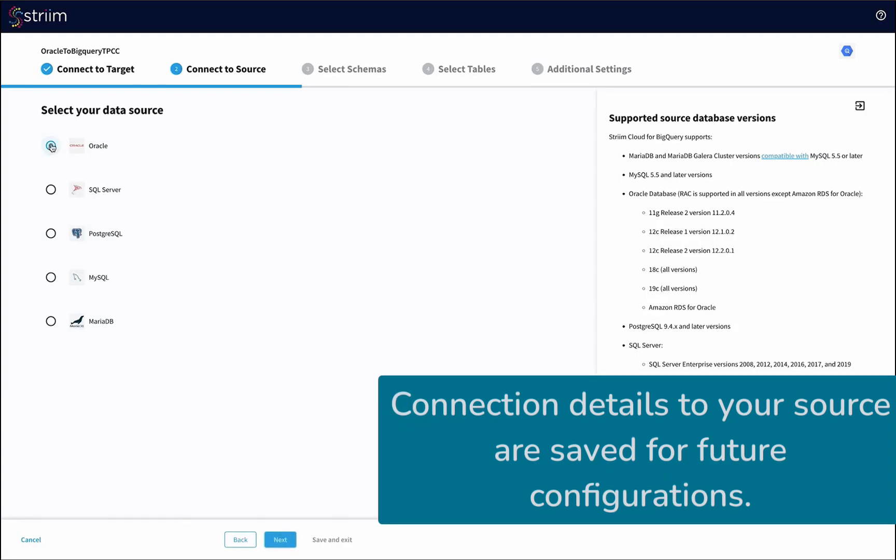
{"action": "left_click", "coordinate": [278, 539]}
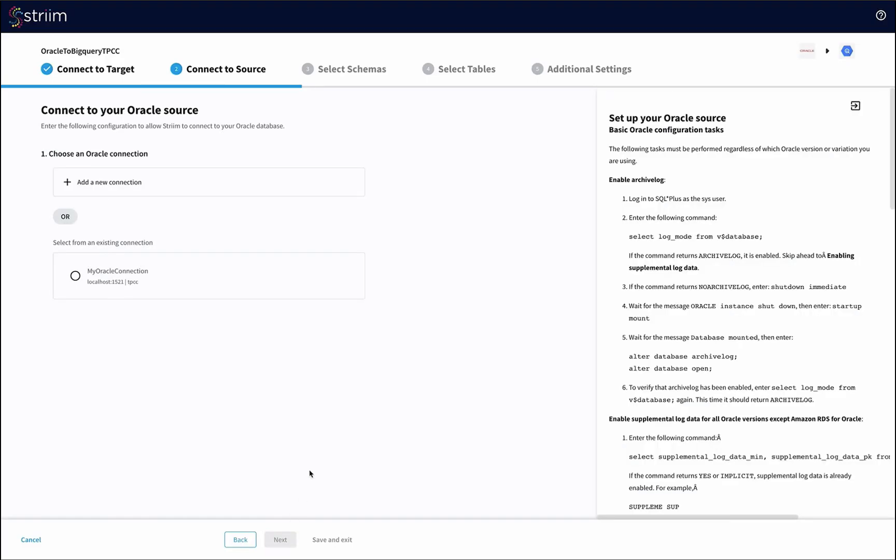
{"action": "left_click", "coordinate": [115, 183]}
{"action": "scroll", "coordinate": [124, 367], "scroll_direction": "down", "scroll_amount": 1}
{"action": "scroll", "coordinate": [123, 368], "scroll_direction": "down", "scroll_amount": 2}
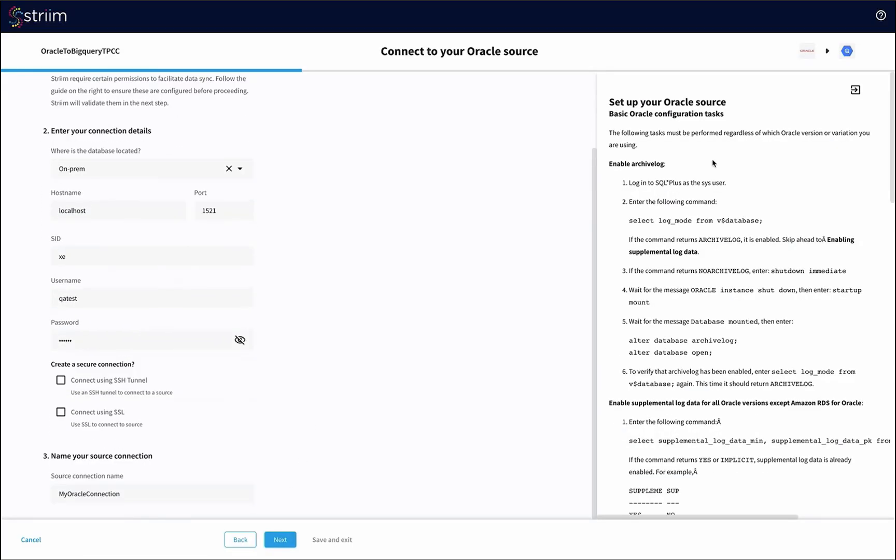
{"action": "left_click", "coordinate": [280, 539]}
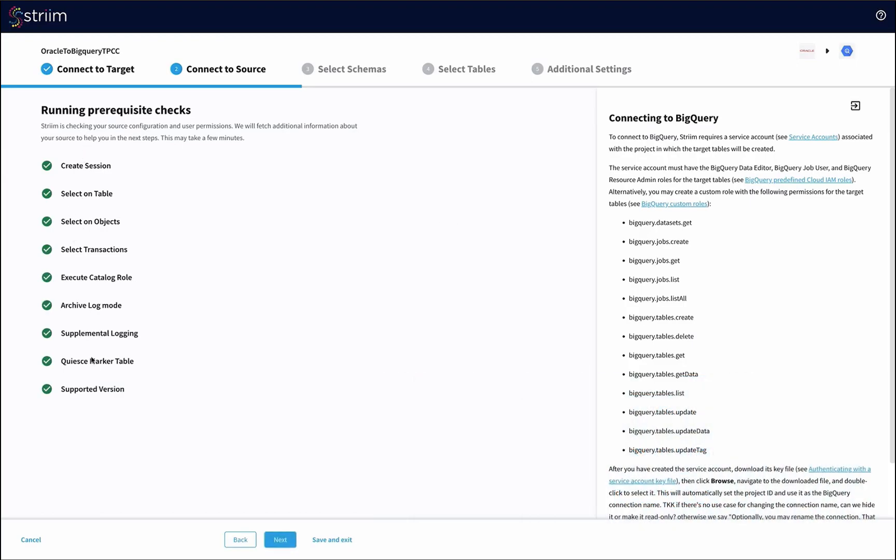
{"action": "left_click", "coordinate": [280, 541]}
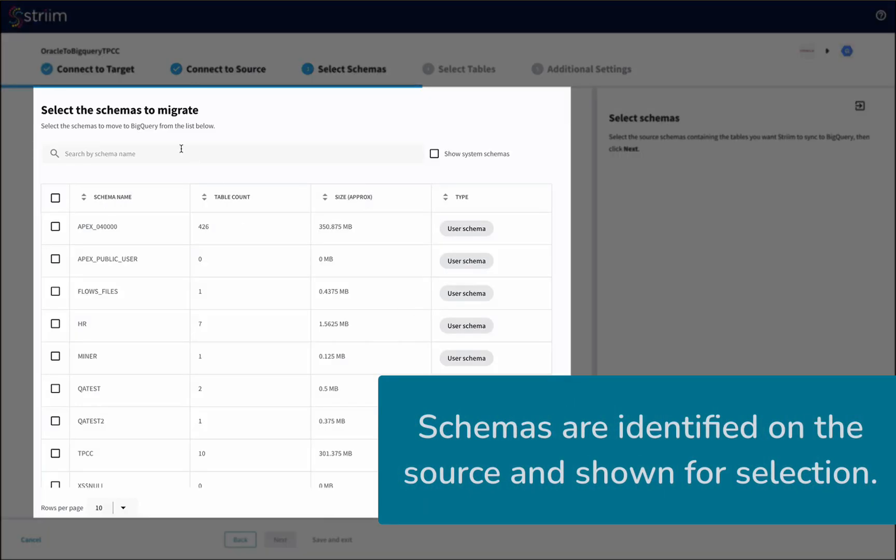
Search the source schemas for tpcc and select the TPCC schema for migration.
{"action": "left_click", "coordinate": [181, 149]}
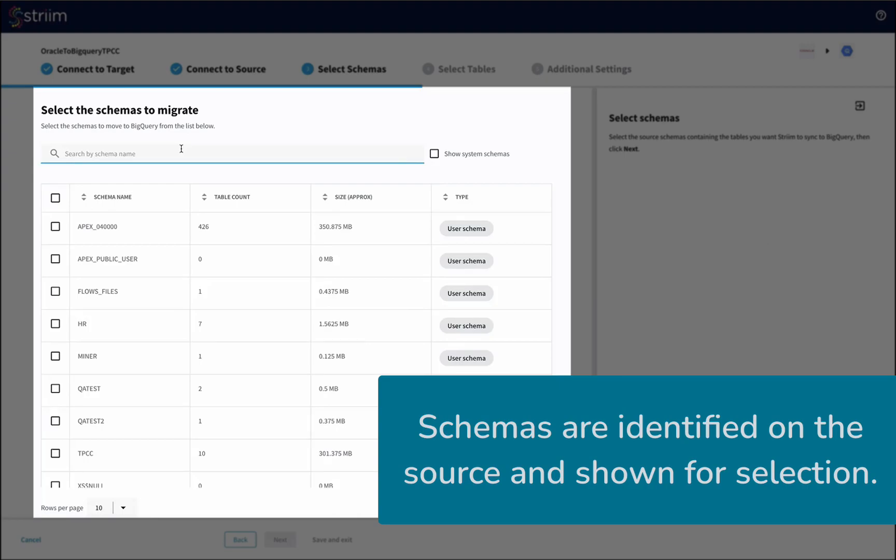
{"action": "type", "text": "tpcc"}
{"action": "left_click", "coordinate": [55, 226]}
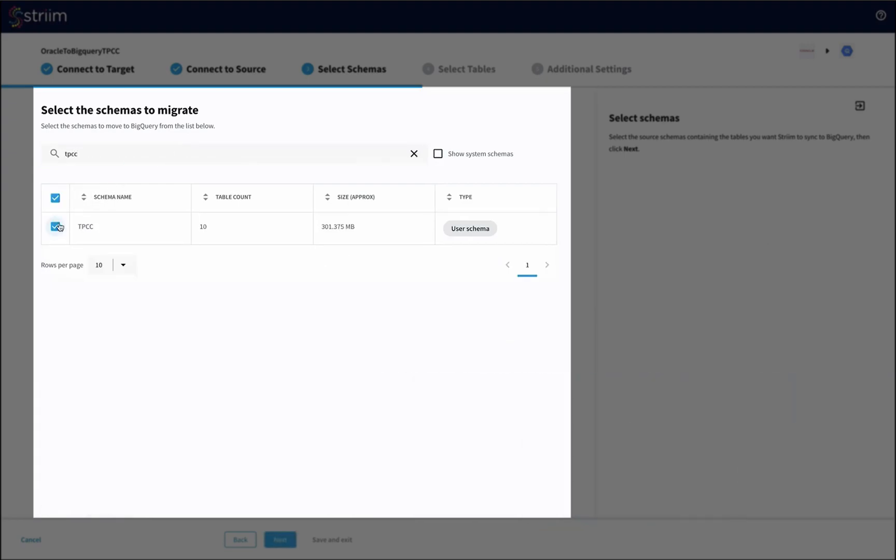
{"action": "left_click", "coordinate": [285, 539]}
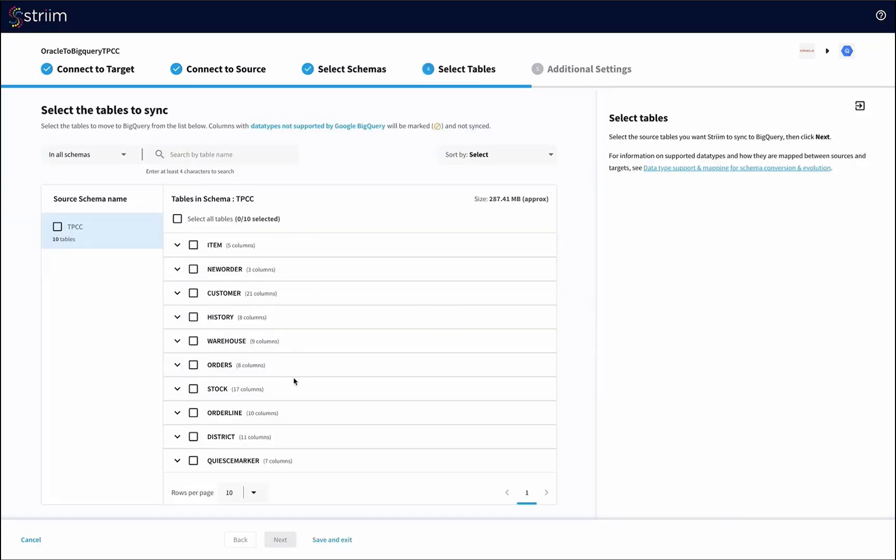
Review the CUSTOMER table's columns and the CPHONE transformation options, and select all tables in the TPCC schema for syncing.
{"action": "left_click", "coordinate": [178, 293]}
{"action": "scroll", "coordinate": [236, 397], "scroll_direction": "down", "scroll_amount": 5}
{"action": "scroll", "coordinate": [278, 390], "scroll_direction": "down", "scroll_amount": 5}
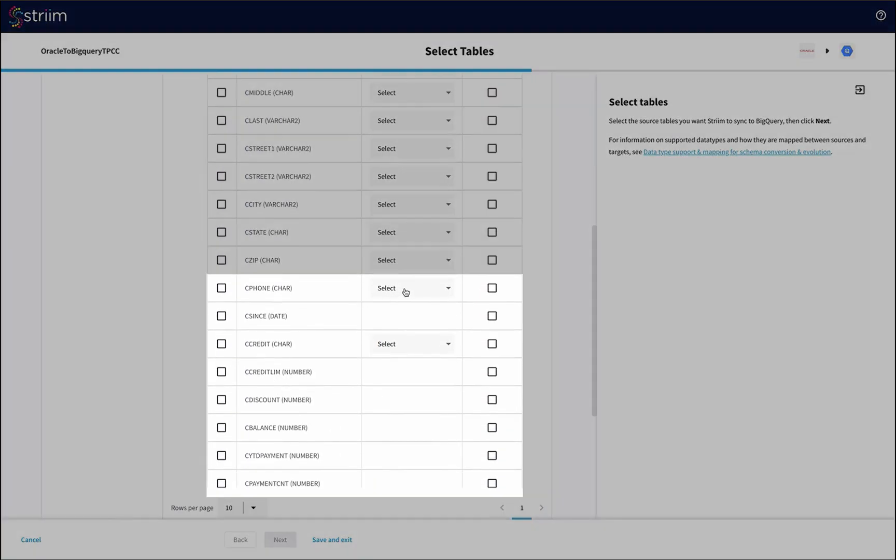
{"action": "left_click", "coordinate": [406, 291]}
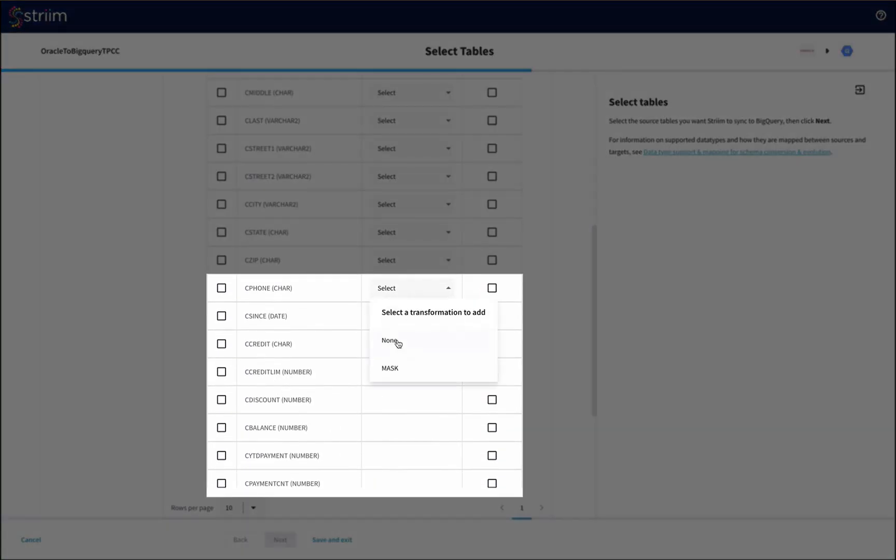
{"action": "left_click", "coordinate": [420, 293]}
{"action": "scroll", "coordinate": [366, 294], "scroll_direction": "up", "scroll_amount": 5}
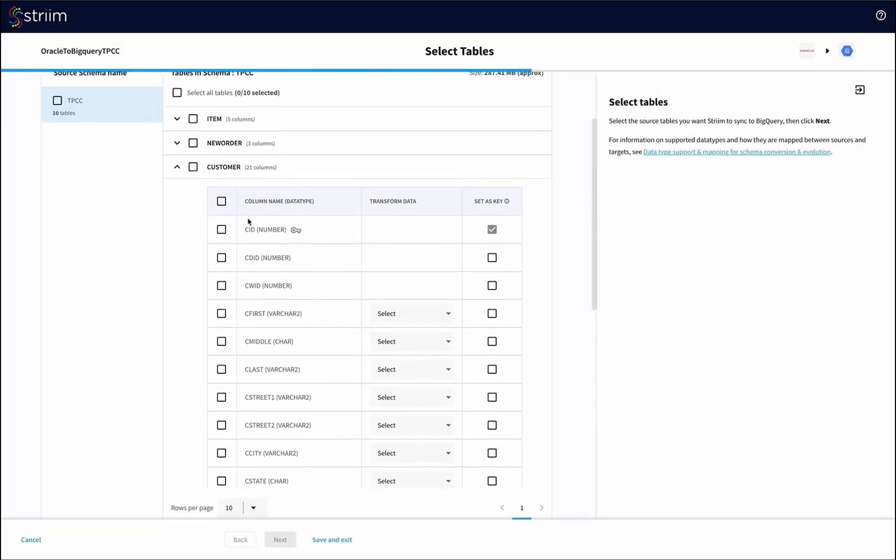
{"action": "left_click", "coordinate": [193, 167]}
{"action": "left_click", "coordinate": [177, 167]}
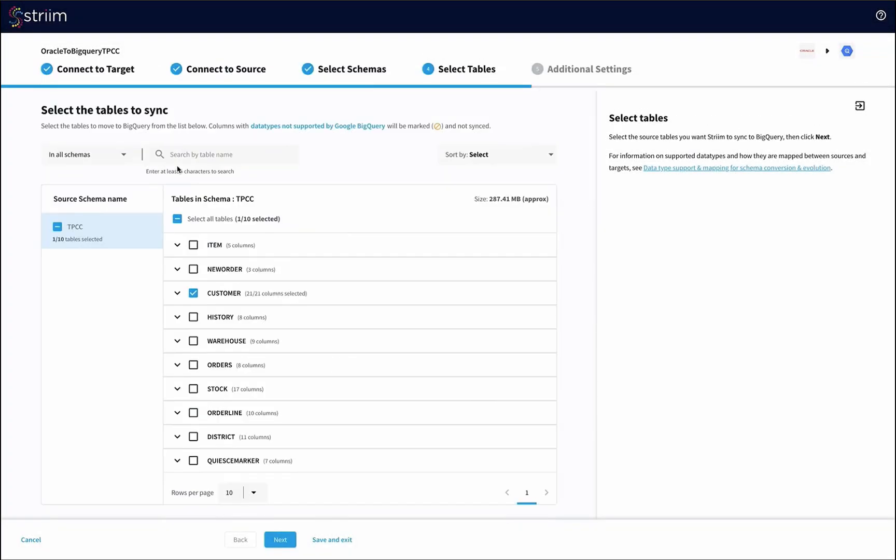
{"action": "left_click", "coordinate": [178, 220]}
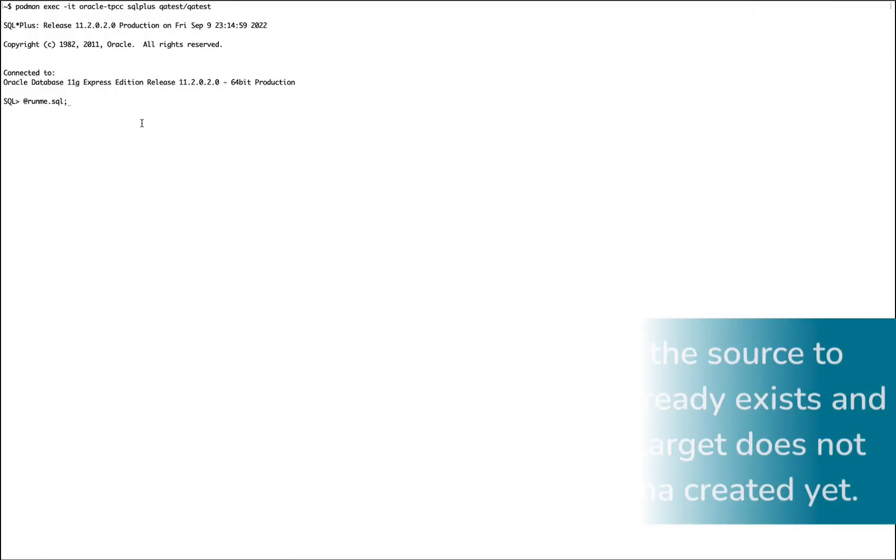
{"action": "key", "text": "Return"}
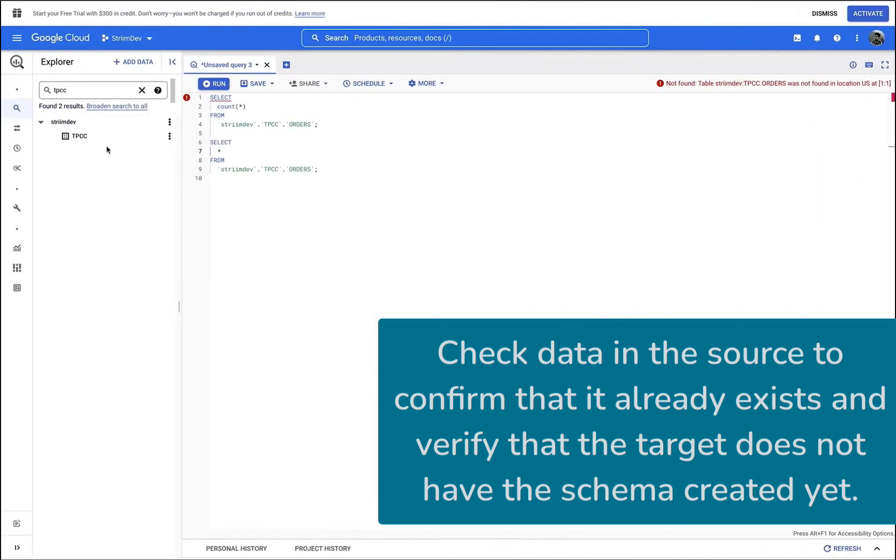
{"action": "left_click", "coordinate": [77, 96]}
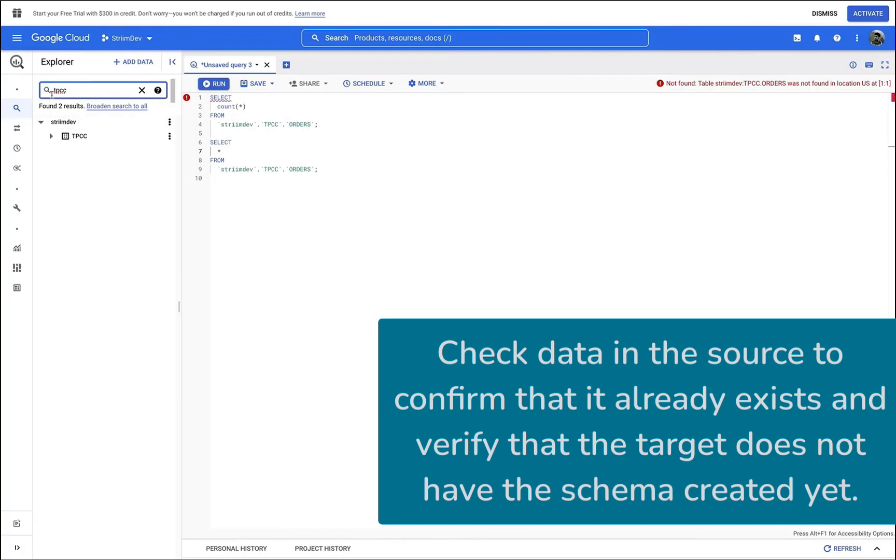
{"action": "left_click", "coordinate": [52, 136]}
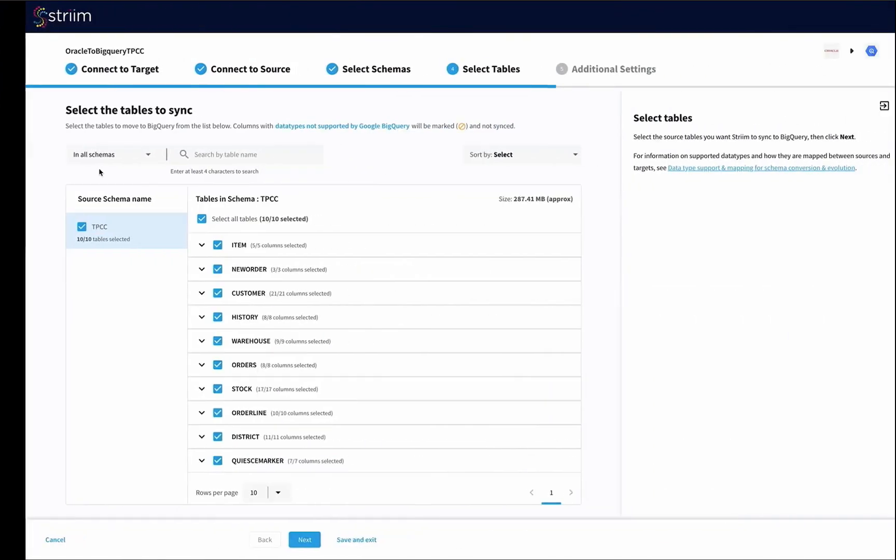
Back in Striim, skip table grouping for the selected tables and choose to write continuous changes directly to BigQuery.
{"action": "left_click", "coordinate": [303, 540]}
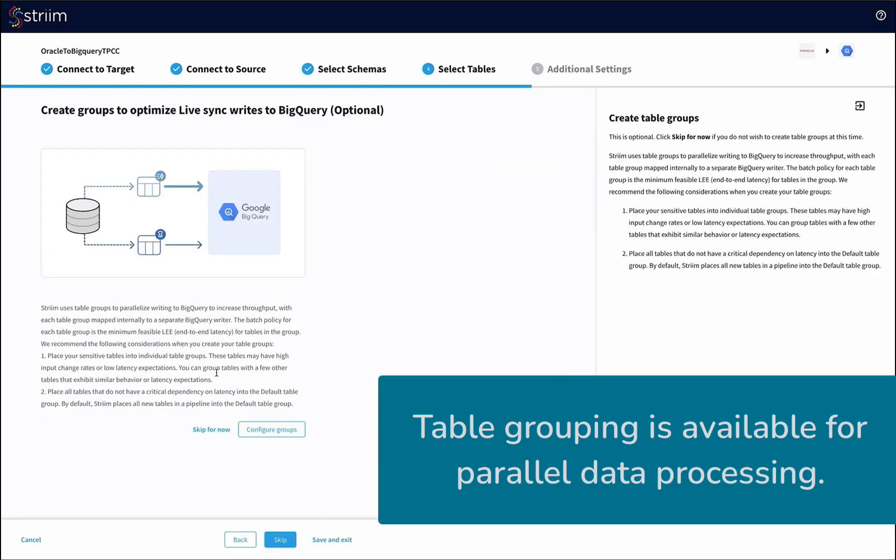
{"action": "left_click", "coordinate": [280, 540]}
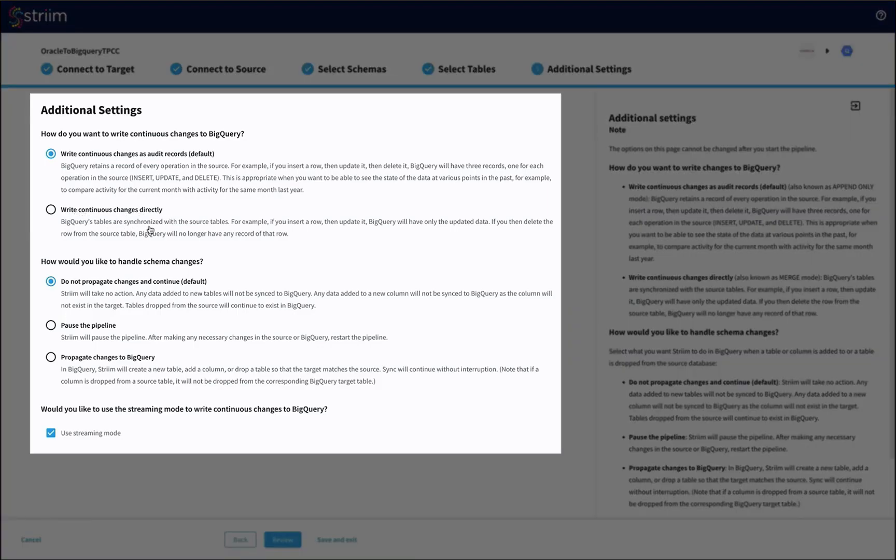
{"action": "left_click", "coordinate": [52, 210]}
{"action": "left_click", "coordinate": [283, 539]}
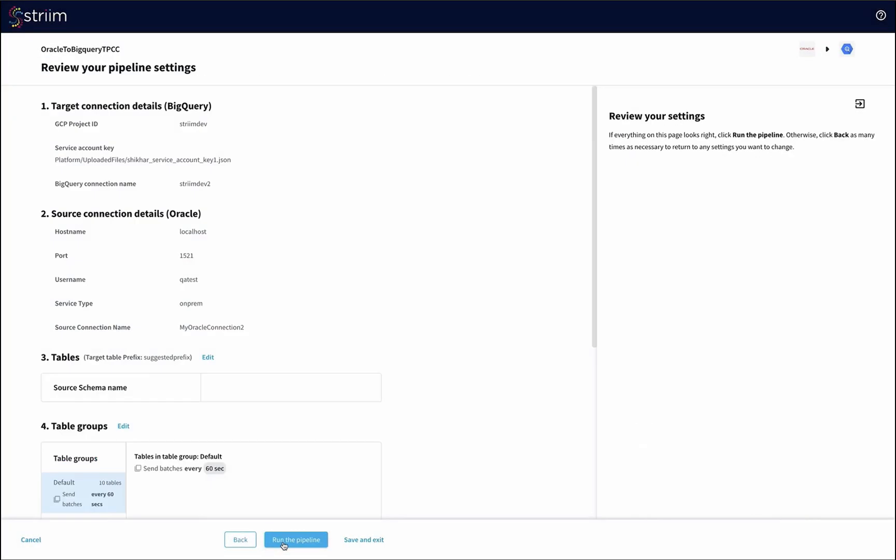
Review the settings of the OracleToBigqueryTPCC pipeline and run it.
{"action": "scroll", "coordinate": [259, 250], "scroll_direction": "down", "scroll_amount": 10}
{"action": "scroll", "coordinate": [260, 251], "scroll_direction": "up", "scroll_amount": 10}
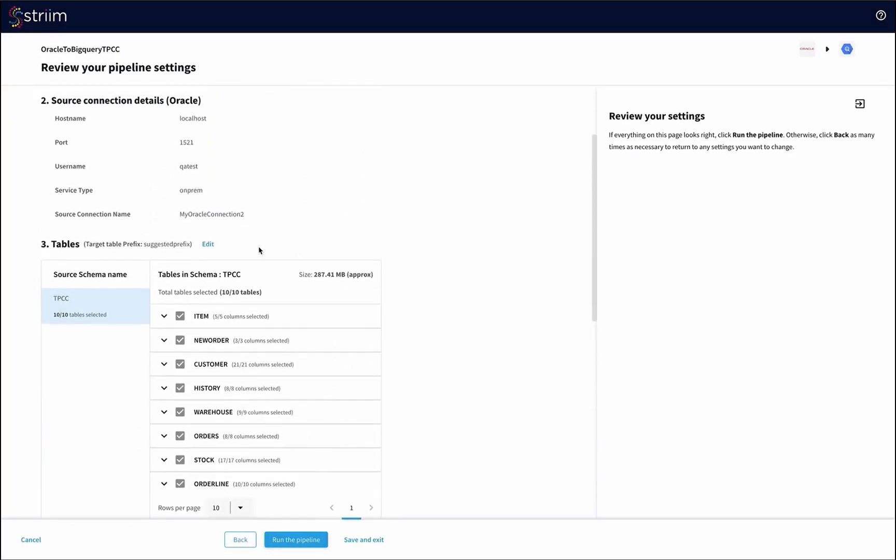
{"action": "left_click", "coordinate": [292, 541]}
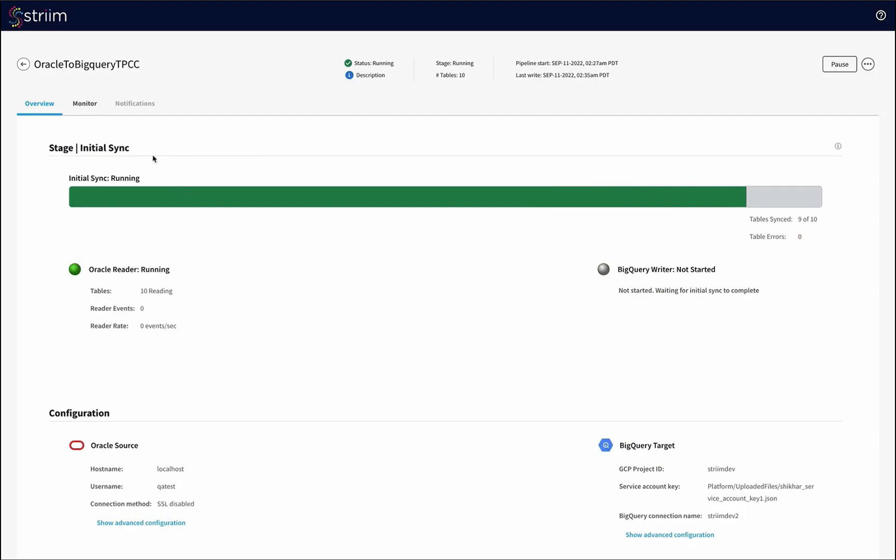
Examine the pipeline's read and write events in the one-hour monitoring chart, up to the most recent times.
{"action": "left_click", "coordinate": [85, 110]}
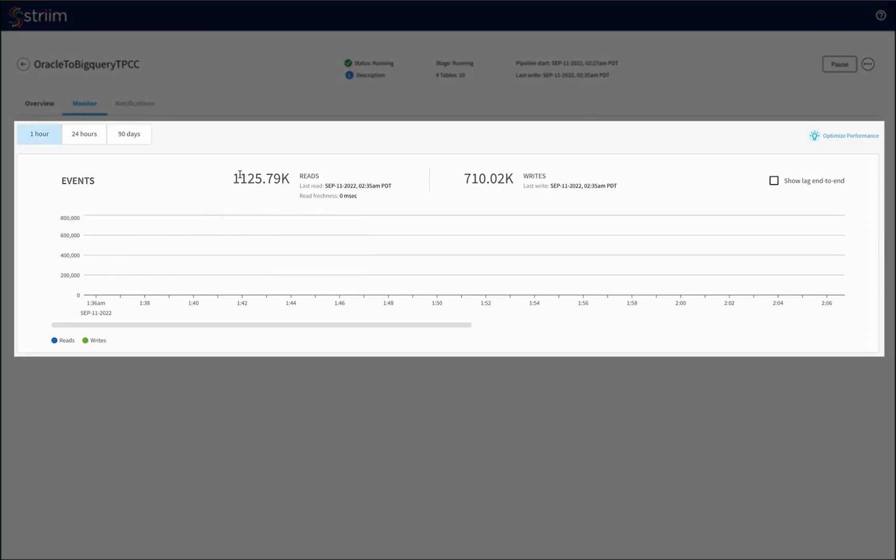
{"action": "left_click_drag", "start_coordinate": [240, 174], "coordinate": [332, 184]}
{"action": "left_click", "coordinate": [306, 174]}
{"action": "scroll", "coordinate": [401, 264], "scroll_direction": "right", "scroll_amount": 10}
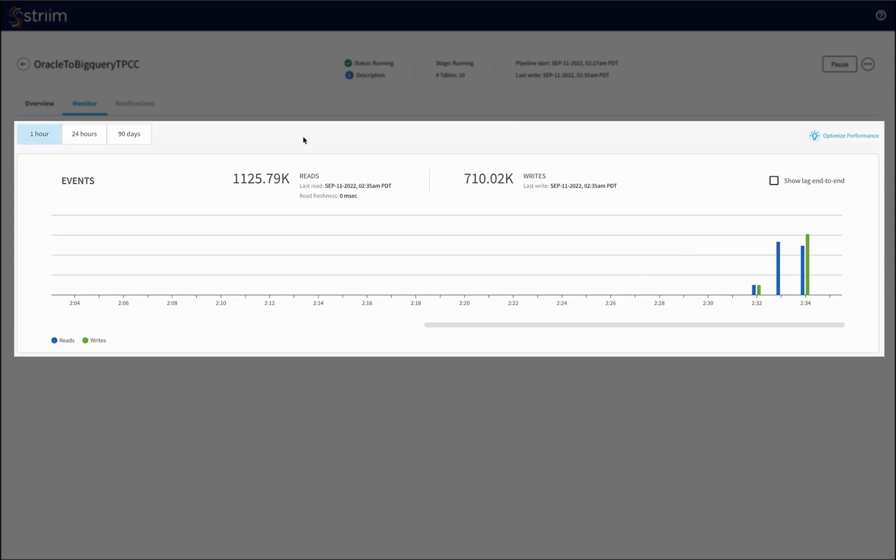
Return to the pipeline overview and check the statuses of the Oracle Reader and the BigQuery Writer.
{"action": "left_click", "coordinate": [47, 101]}
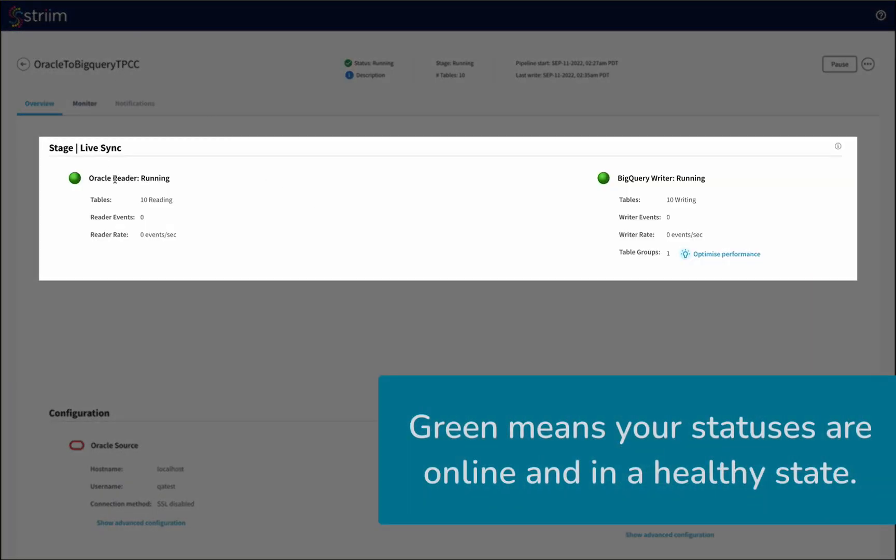
{"action": "left_click_drag", "start_coordinate": [115, 179], "coordinate": [161, 180]}
{"action": "left_click", "coordinate": [162, 179]}
{"action": "left_click_drag", "start_coordinate": [700, 180], "coordinate": [634, 179]}
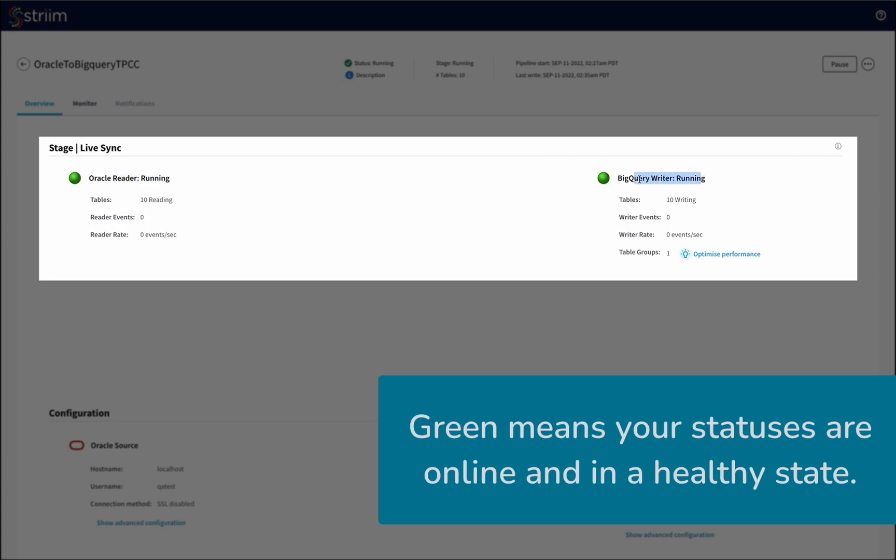
{"action": "left_click", "coordinate": [640, 179]}
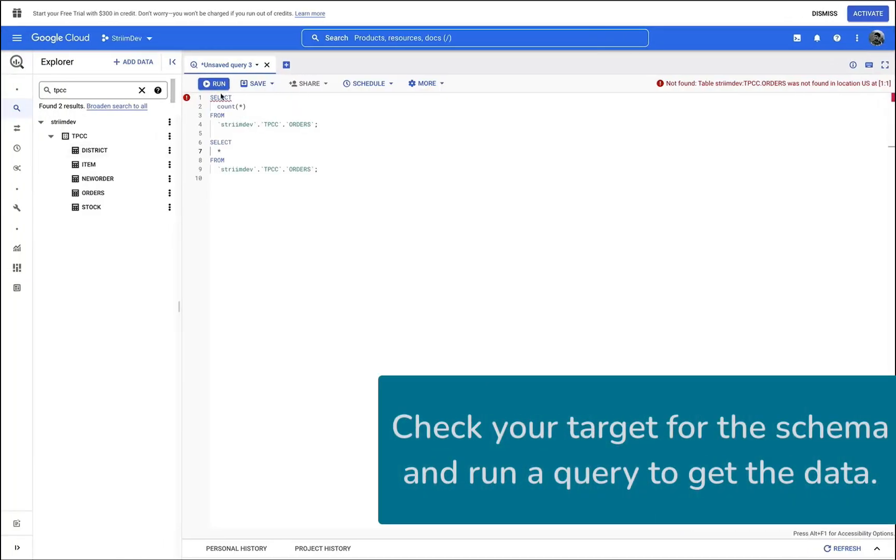
Switch to BigQuery and run only the count(*) query on the striimdev TPCC ORDERS table.
{"action": "left_click_drag", "start_coordinate": [209, 98], "coordinate": [321, 124]}
{"action": "key", "text": "ctrl+Return"}
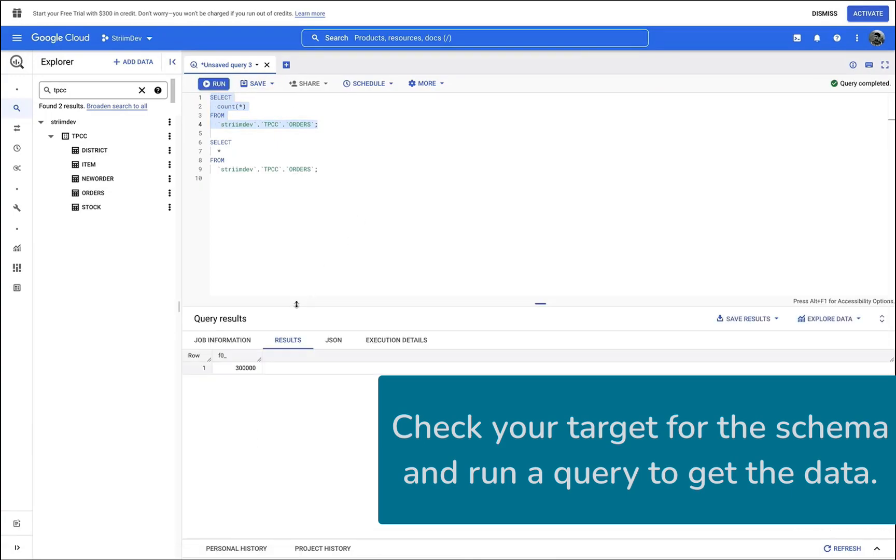
{"action": "left_click", "coordinate": [324, 170]}
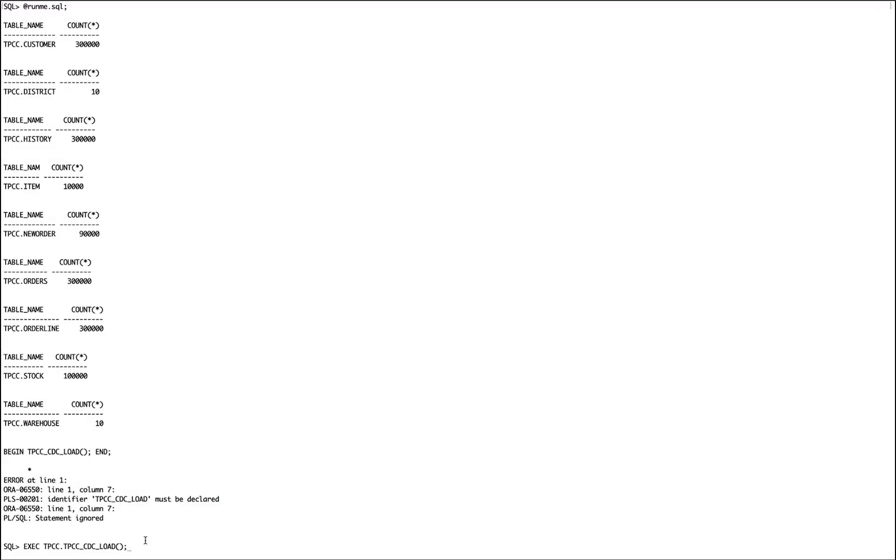